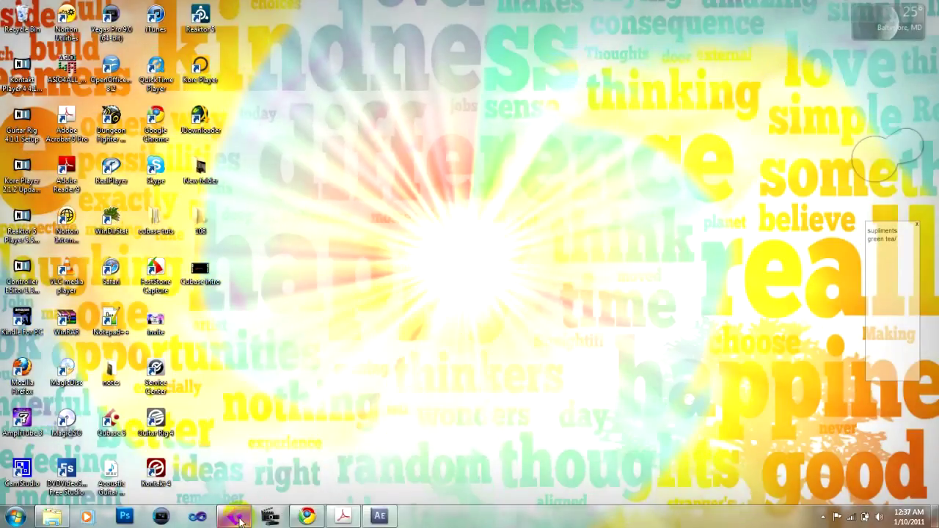
Switch to Cubase 5, dismiss the open Device Setup dialog and open Device Setup again
click(236, 518)
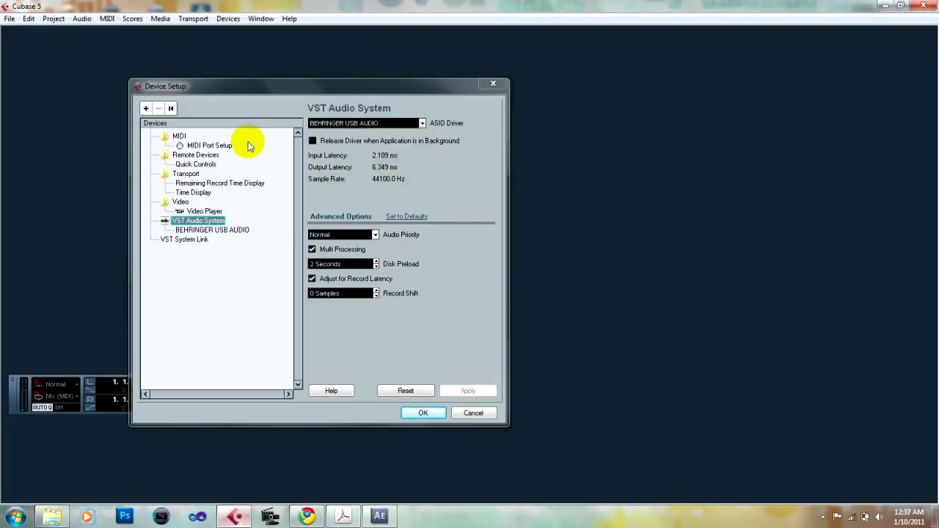
click(492, 84)
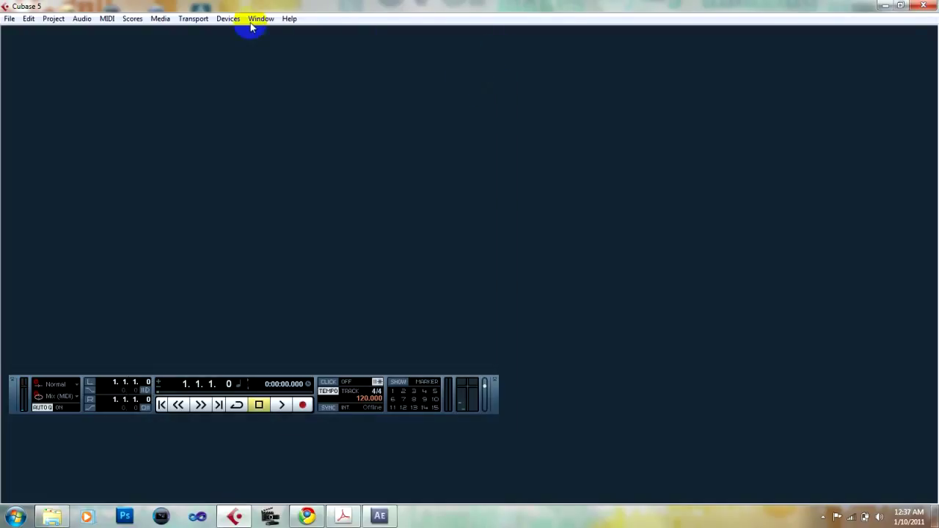
click(233, 20)
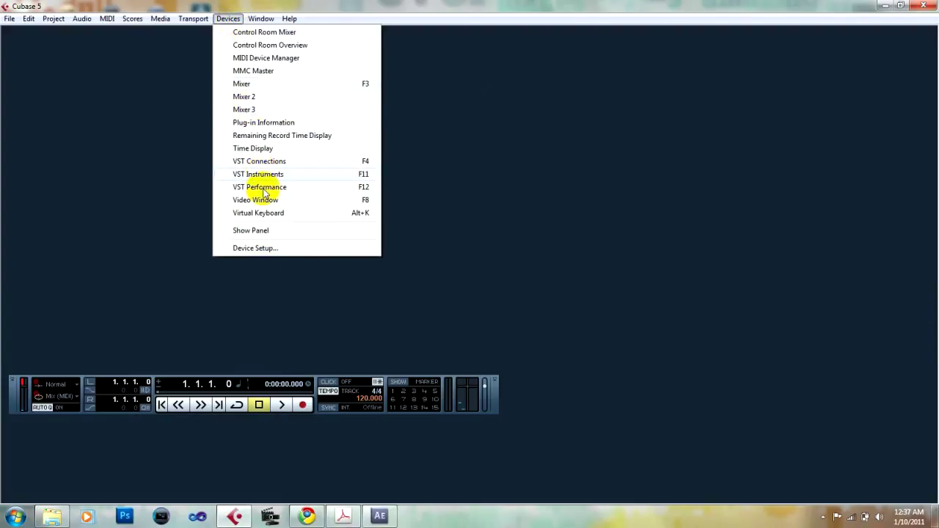
click(257, 248)
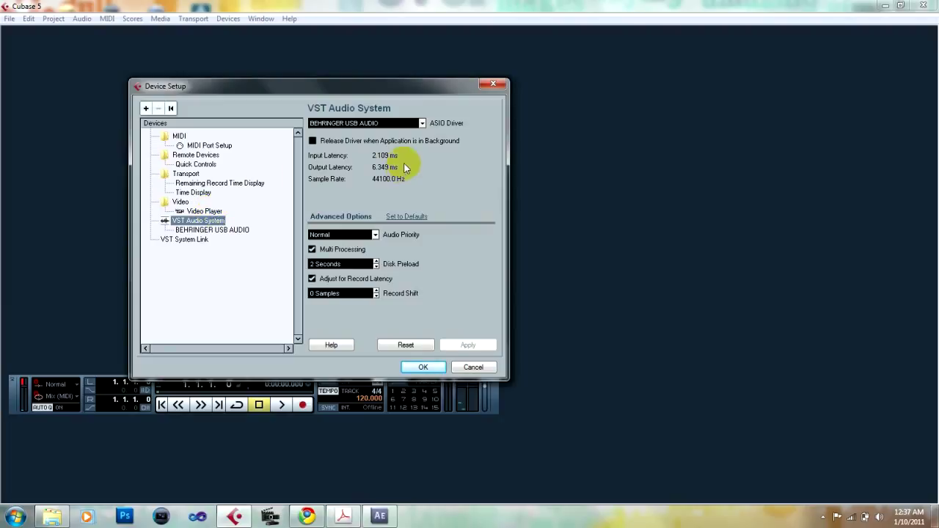
Examine the list of available ASIO drivers for the VST Audio System without changing the selected driver
click(412, 126)
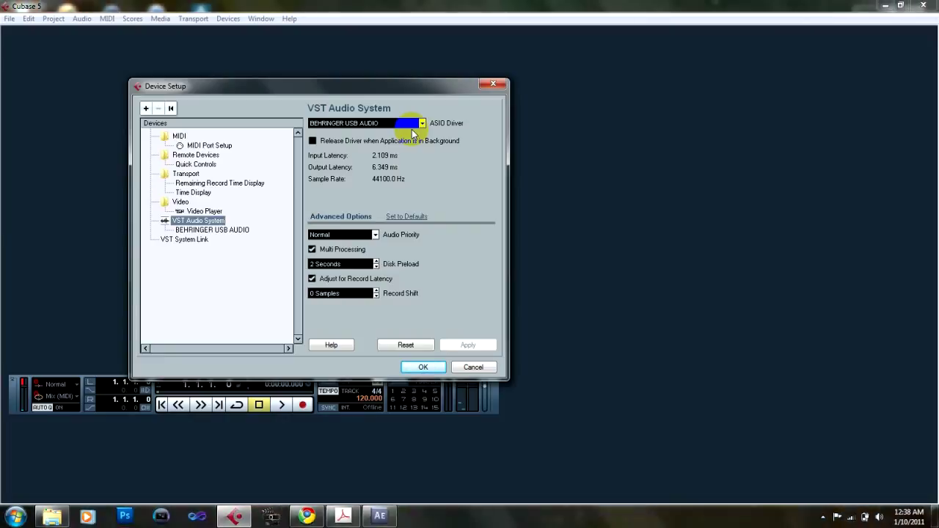
click(189, 221)
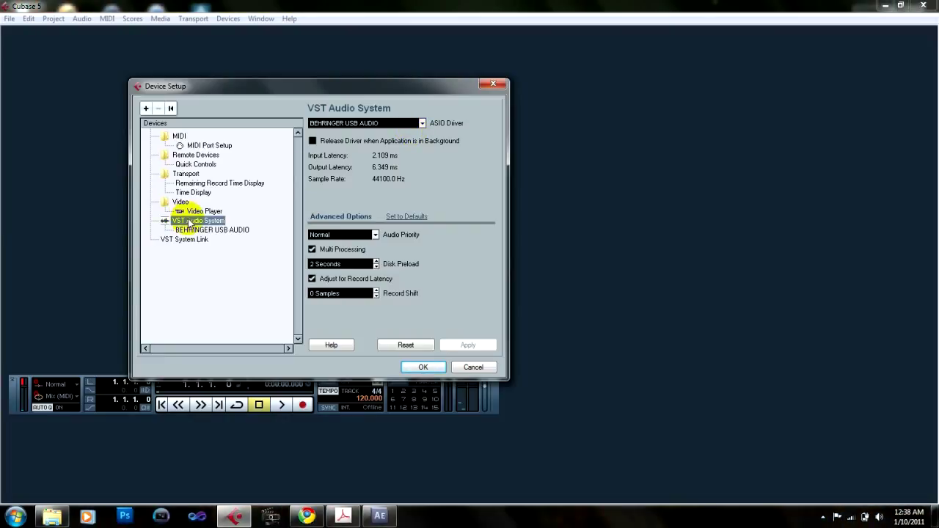
click(422, 124)
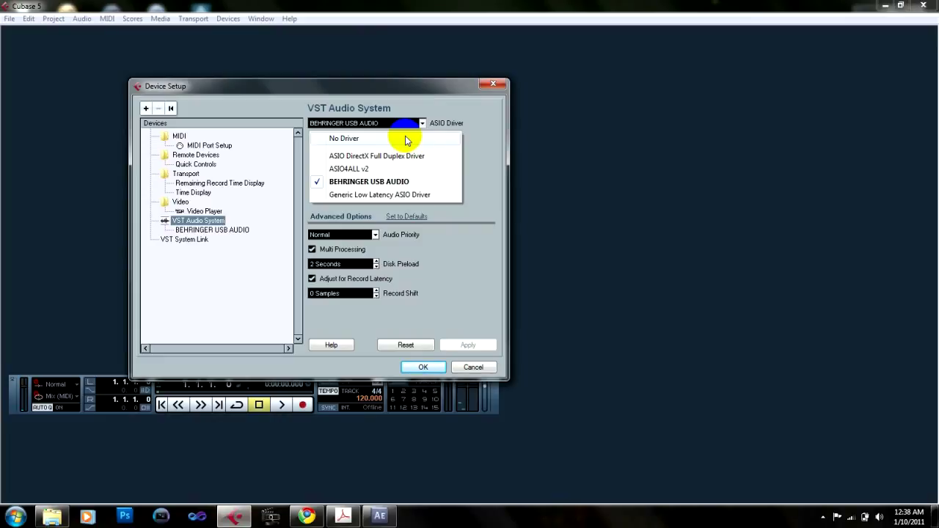
click(477, 130)
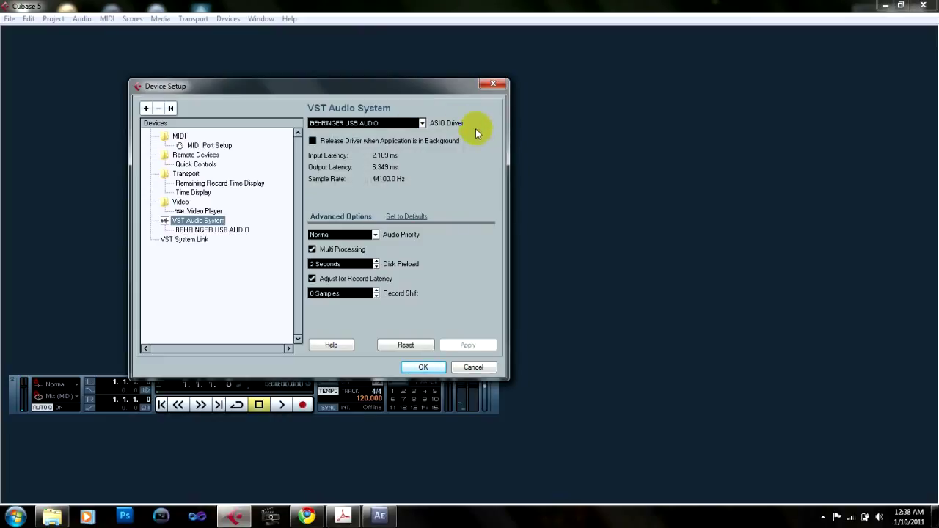
click(422, 123)
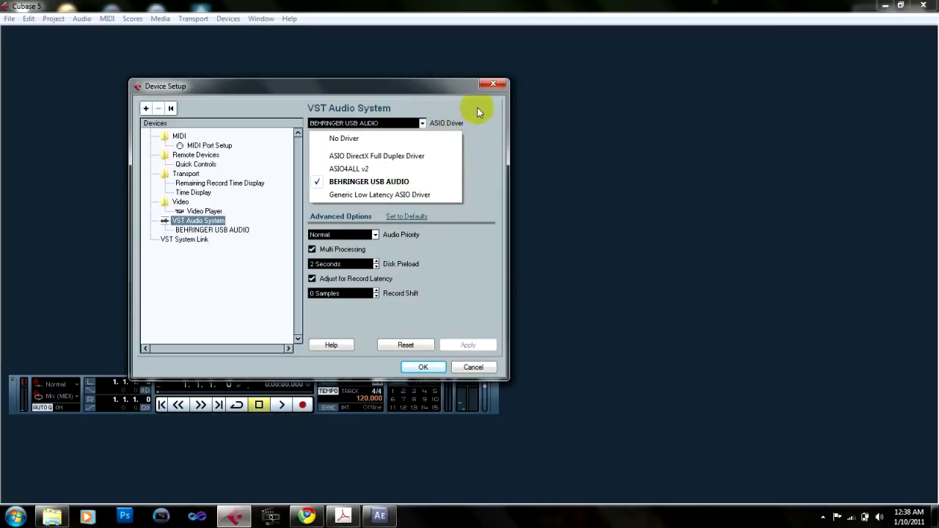
click(489, 142)
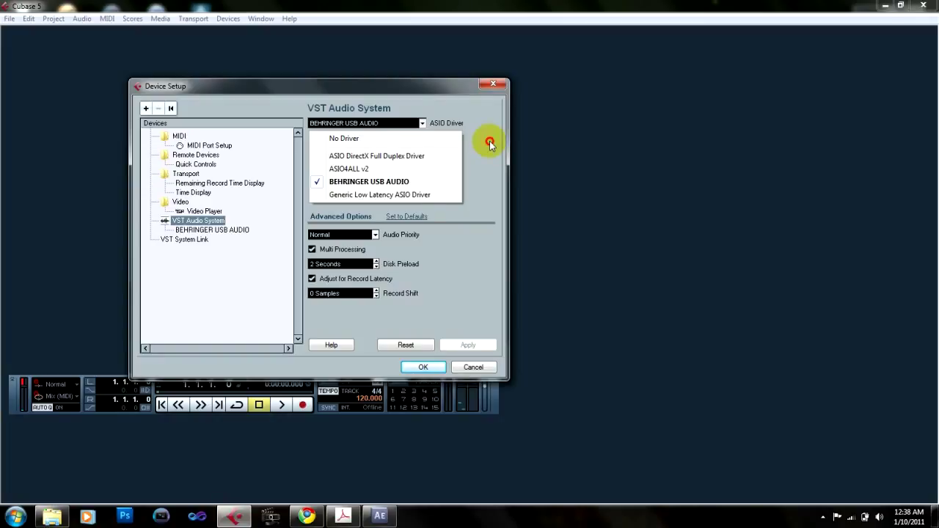
click(422, 123)
click(487, 191)
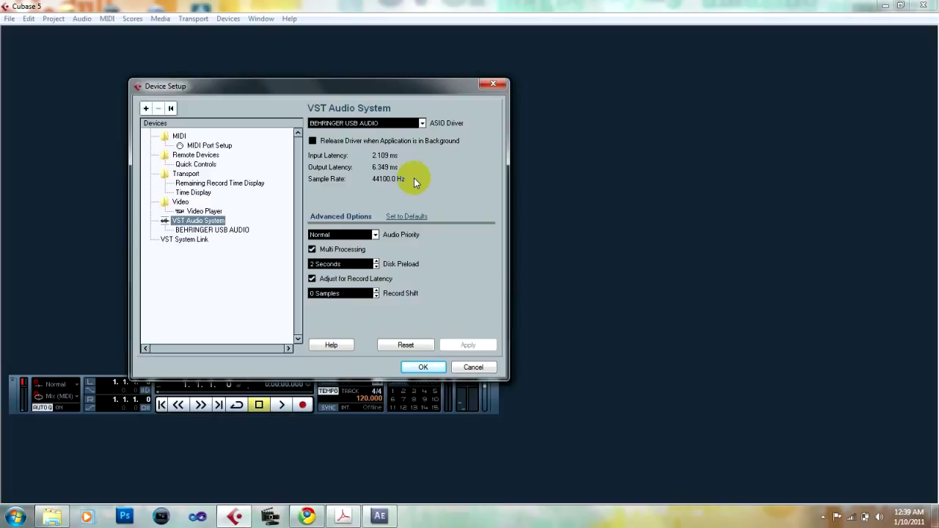
Review the VST Audio System's advanced options, including audio priority, multi processing and disk preload
click(330, 234)
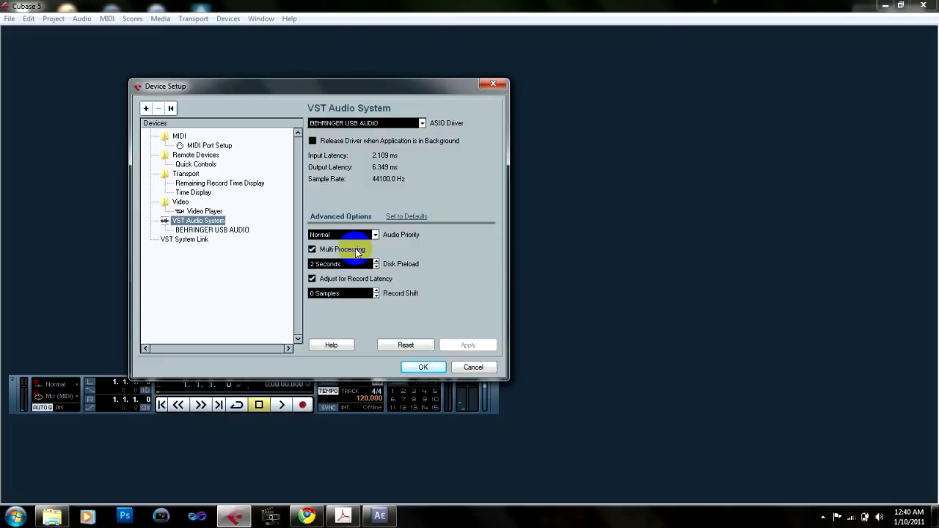
click(331, 266)
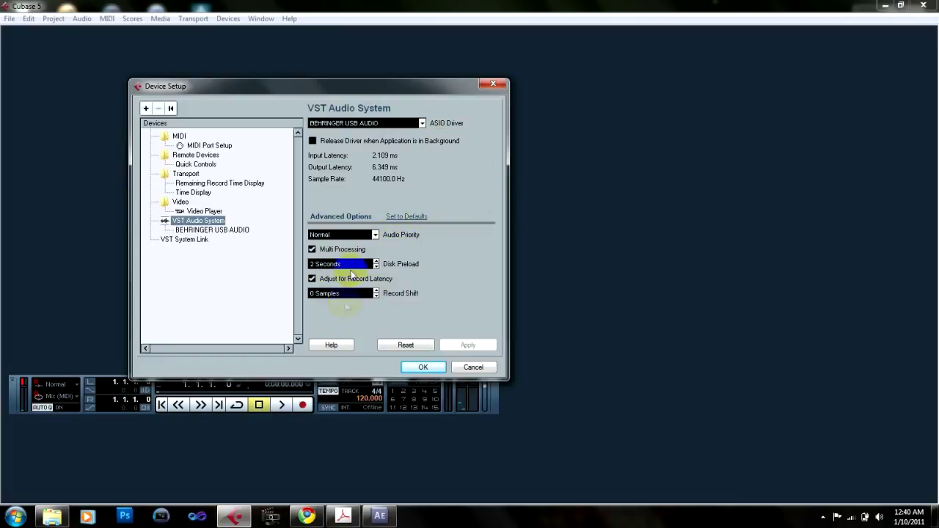
click(358, 234)
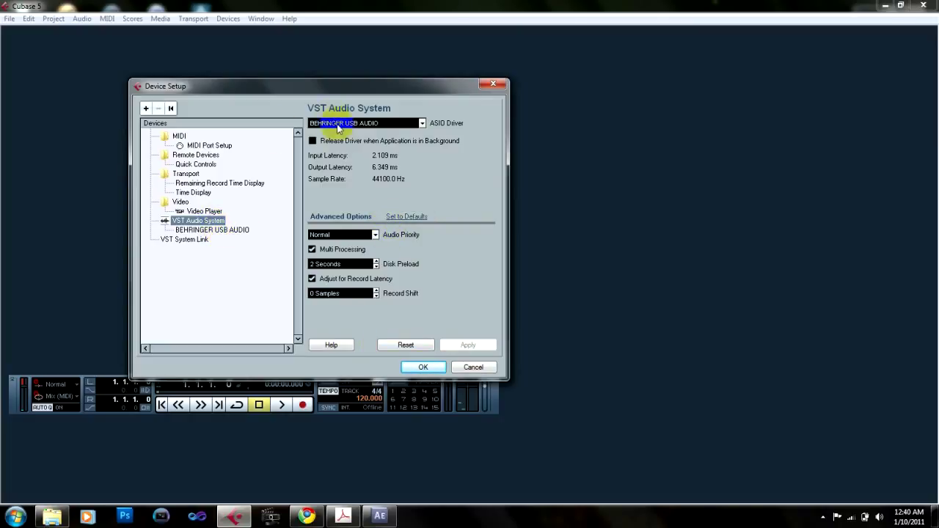
Inspect the USB and ASIO settings in the BEHRINGER USB AUDIO driver's control panel, then close it
click(198, 230)
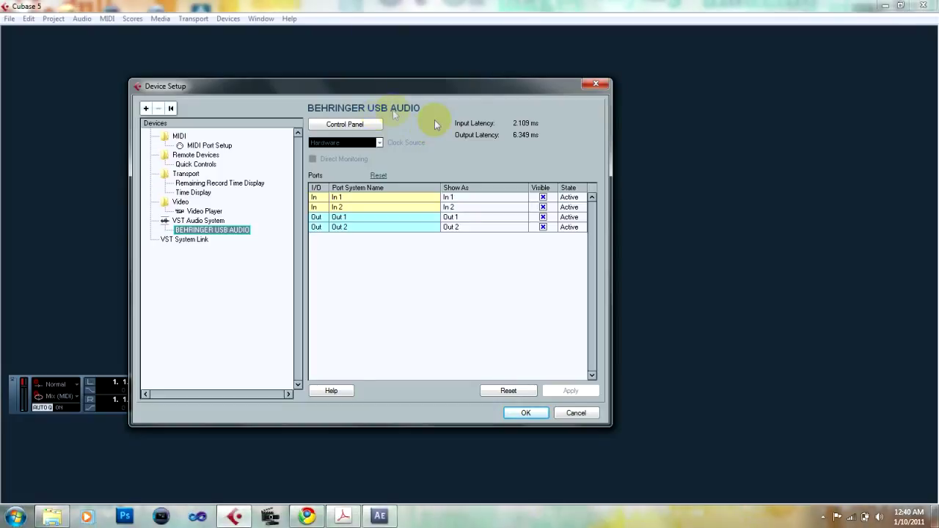
click(377, 124)
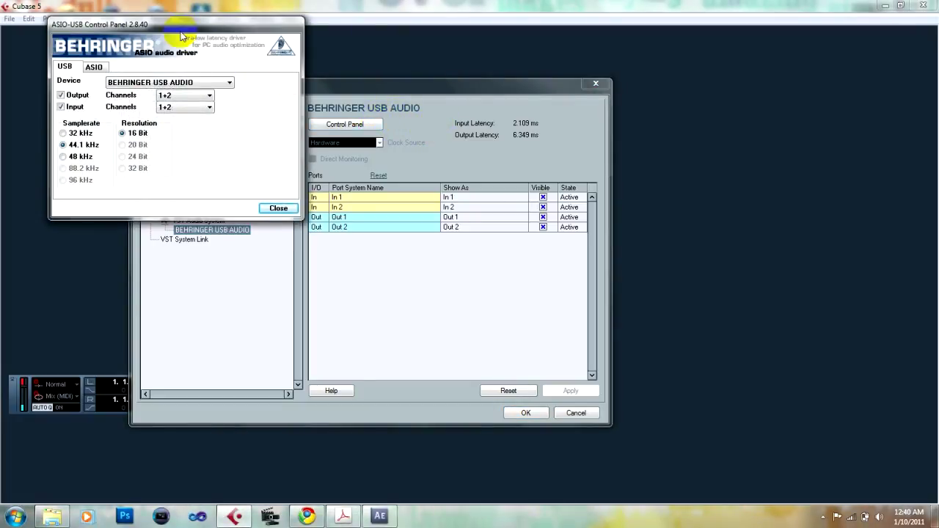
drag(181, 37, 179, 50)
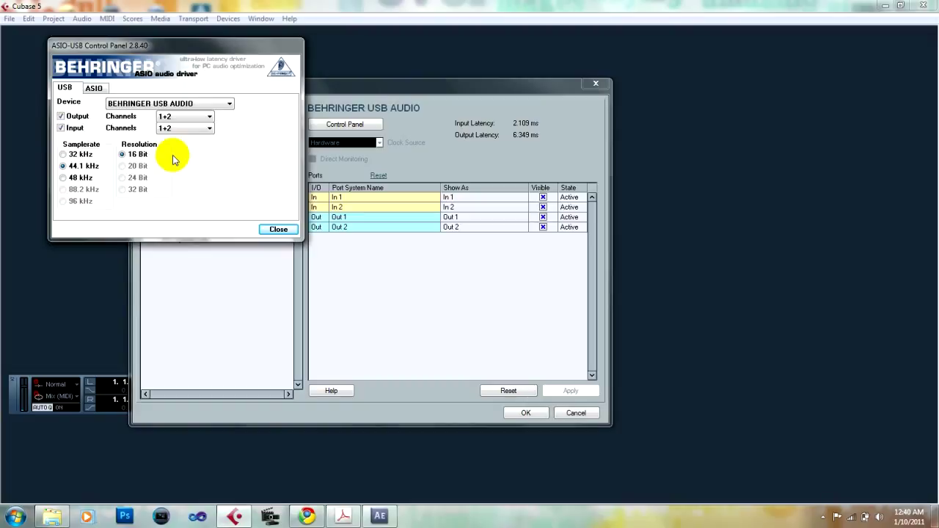
click(93, 88)
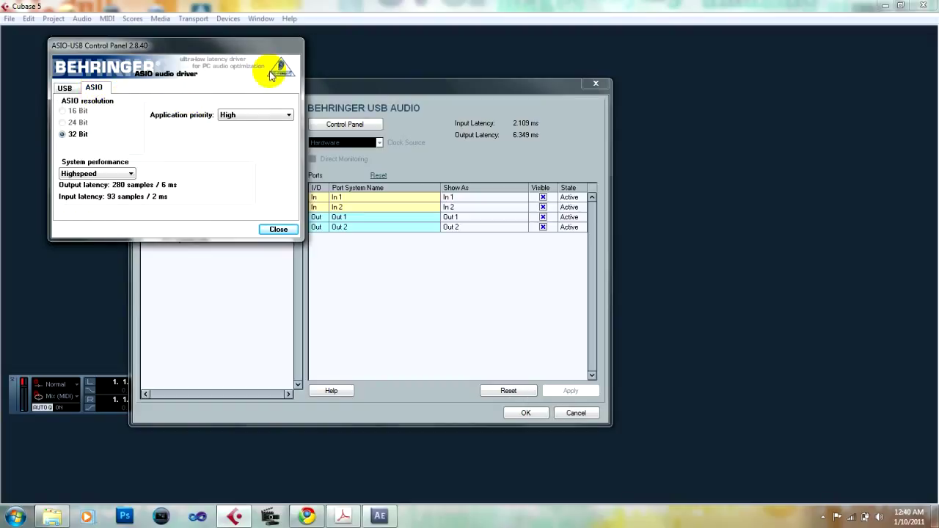
click(279, 230)
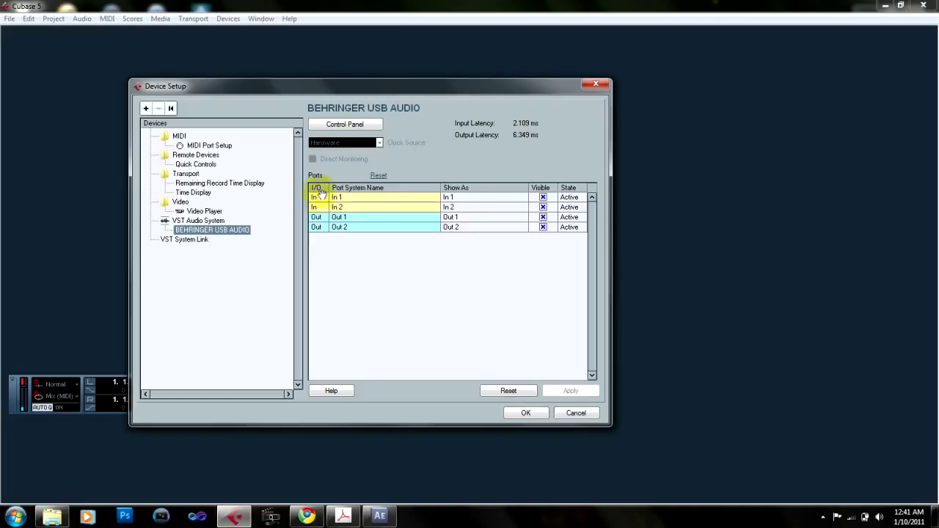
Rename the display name of the first BEHRINGER input port as "input 1"
double_click(465, 198)
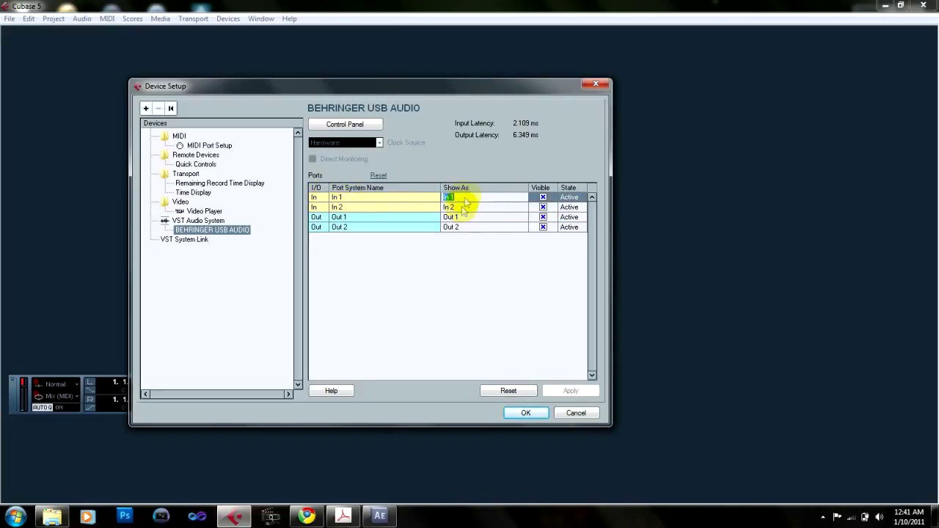
click(458, 245)
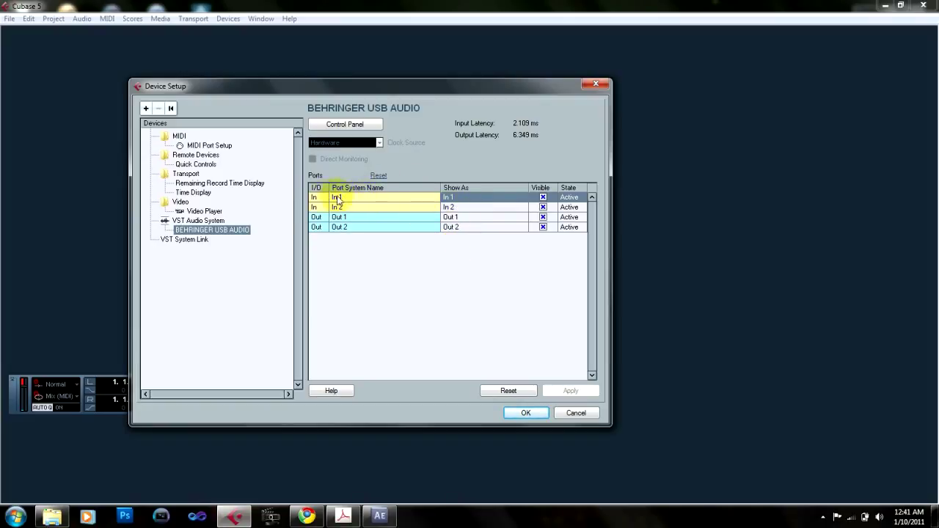
double_click(454, 198)
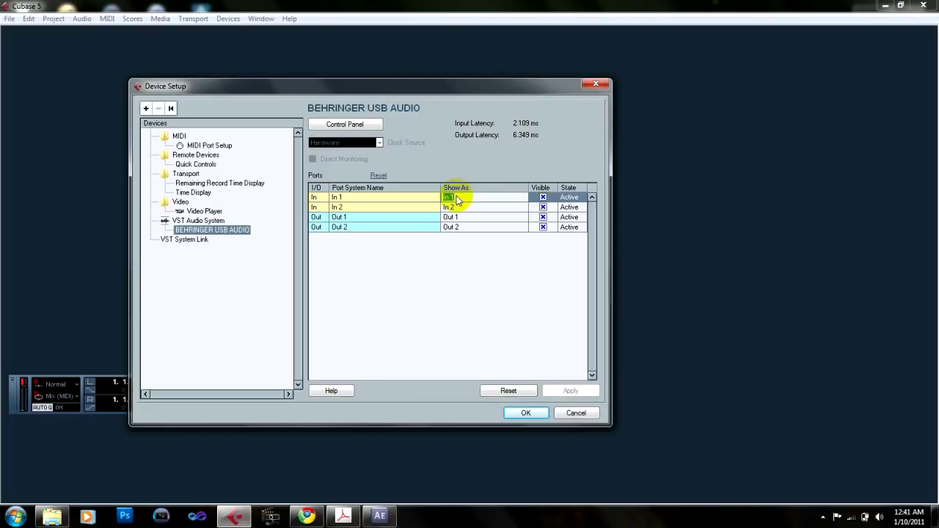
text(Input 1)
key(Return)
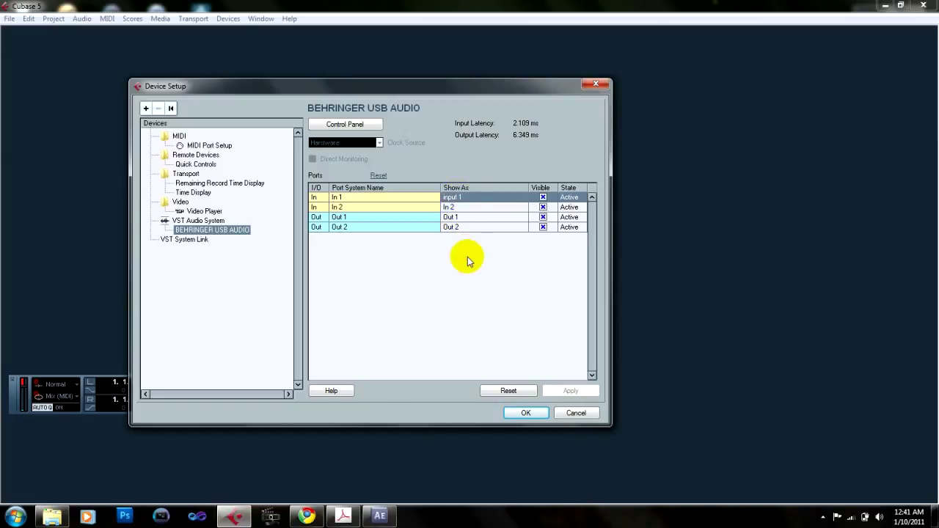
Rename the first BEHRINGER input port's display name back to "In 1"
double_click(459, 200)
text(in 1)
key(Return)
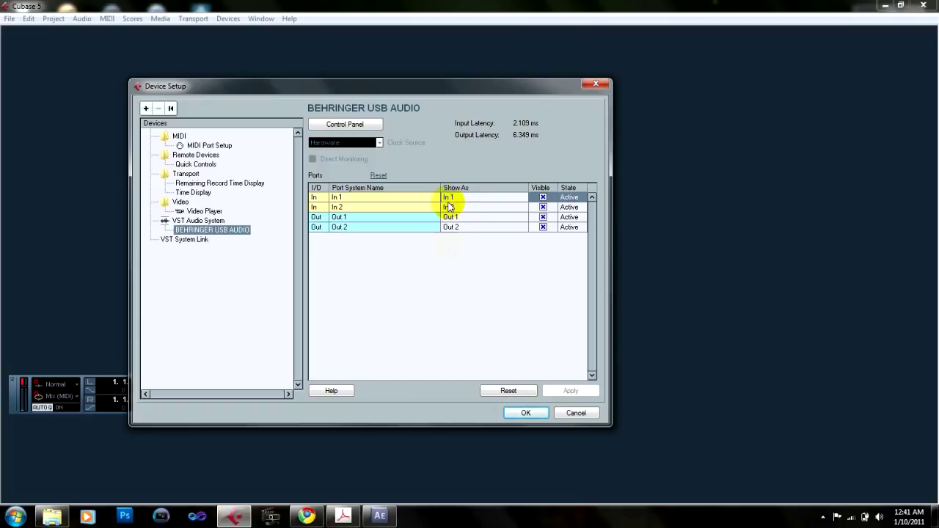
click(448, 200)
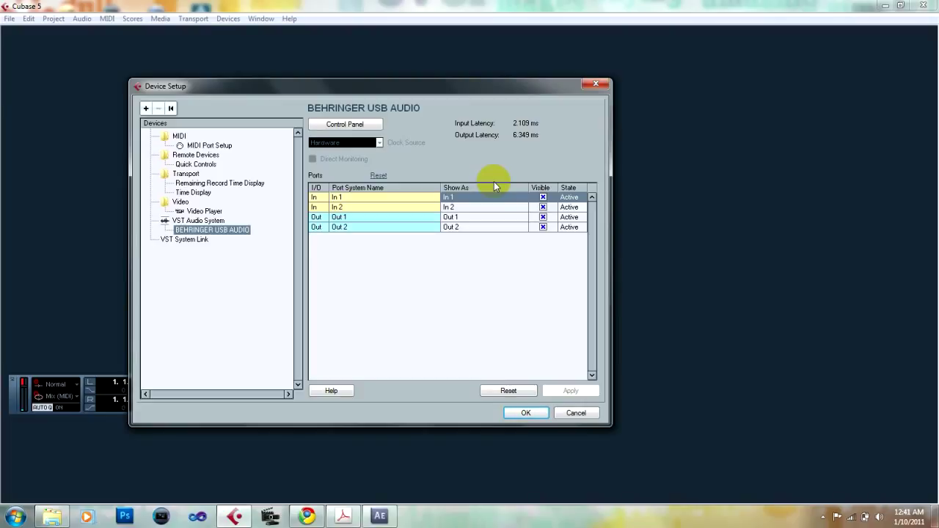
Hide the In 1 port of BEHRINGER USB AUDIO and make it visible again
click(542, 197)
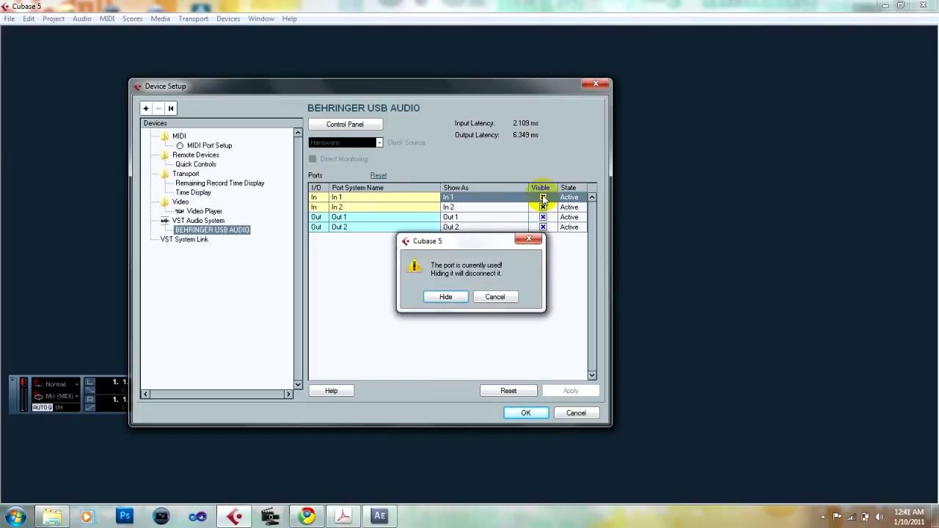
click(529, 240)
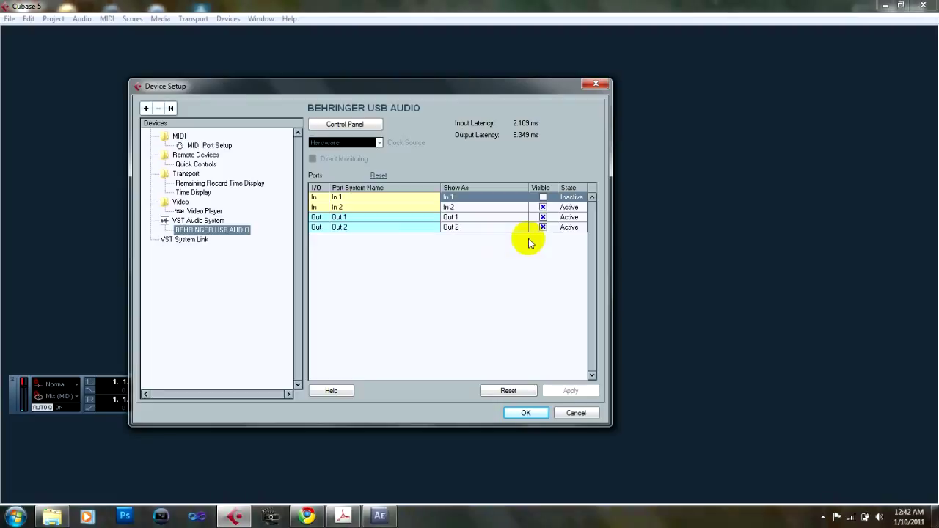
click(543, 197)
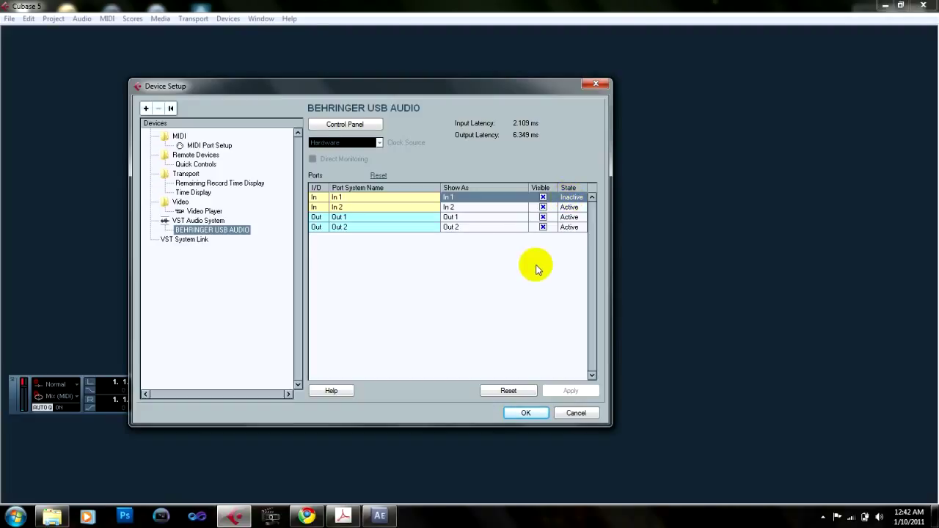
Try to reset the BEHRINGER USB AUDIO port settings to restore the In 1 port's state
click(569, 198)
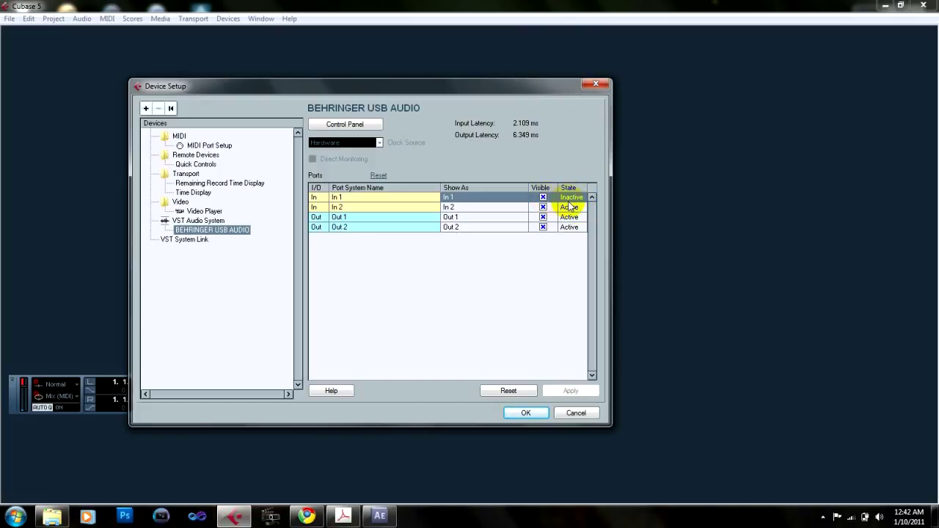
click(529, 392)
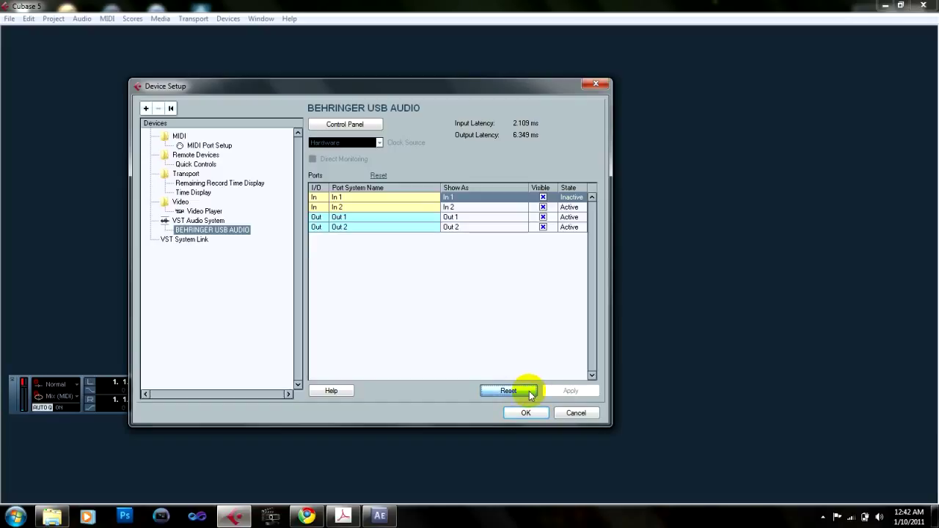
click(521, 390)
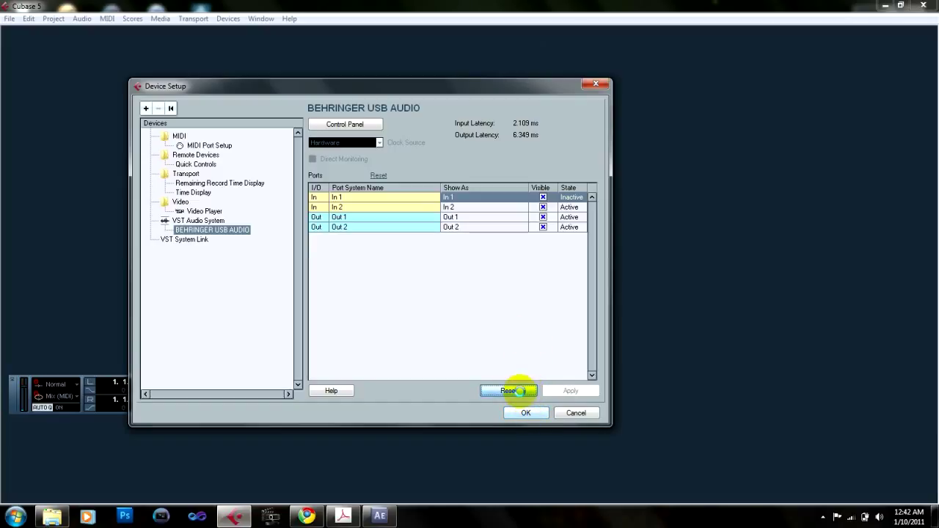
Open the MIDI Port Setup page of the device settings
click(198, 146)
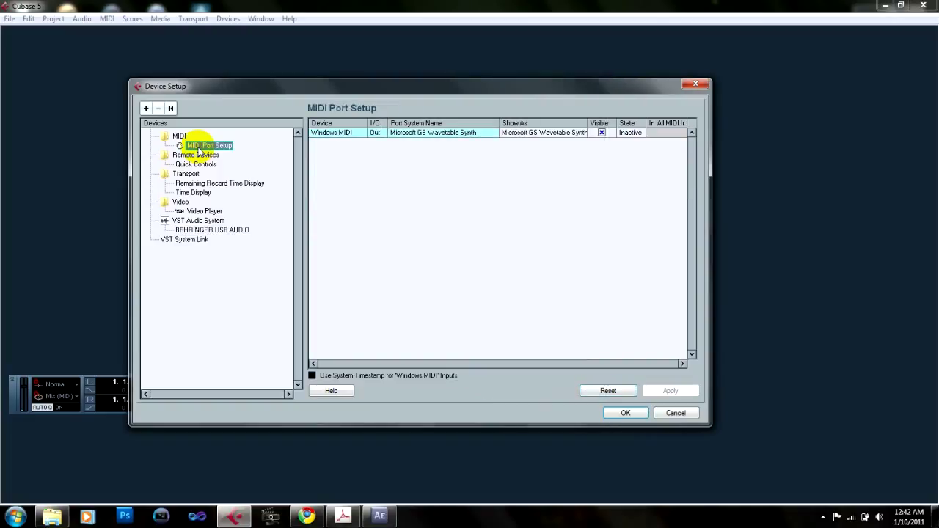